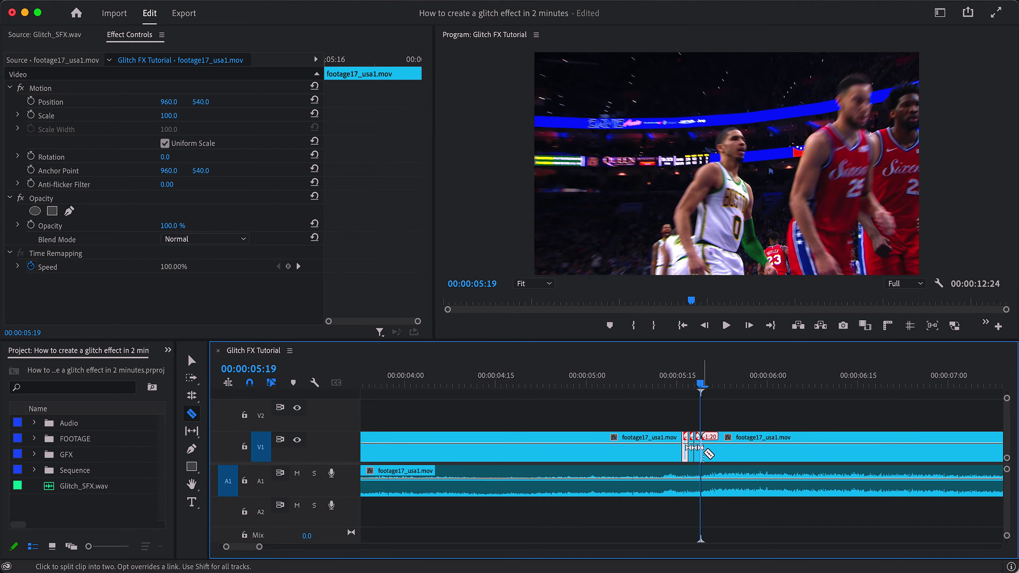
- Split the clip after the edit point on V1 into further one-frame pieces up to 00:00:05:21
left_click(710, 453)
key("Right")
left_click(715, 452)
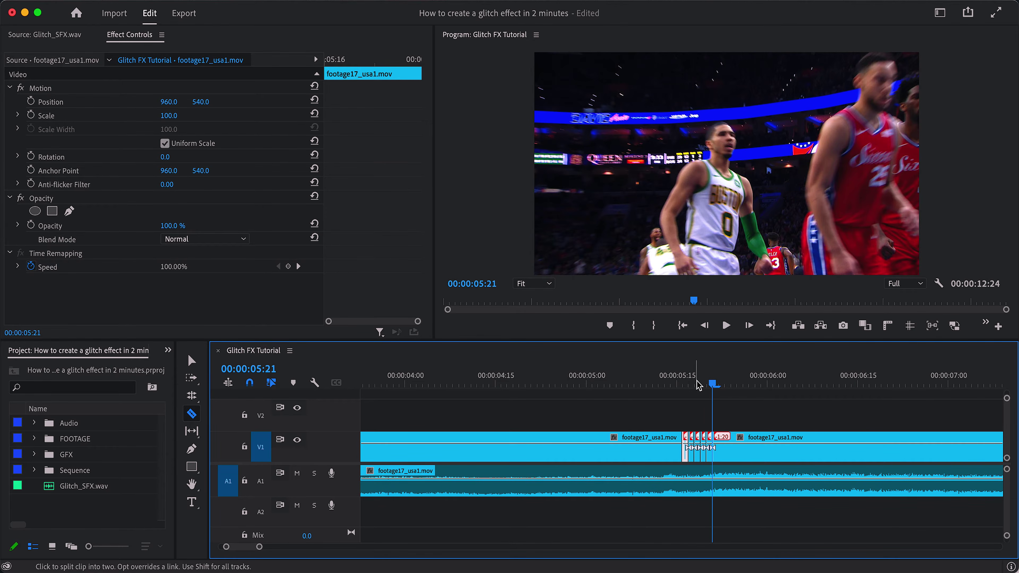
- Split the clip before the edit point on V1 into one-frame pieces from 00:00:05:15 back to 00:00:05:11
key("Left")
key("Left")
key("Left")
key("Left")
key("Left")
left_click(683, 452)
key("Left")
left_click(677, 454)
key("Left")
left_click(671, 455)
key("Left")
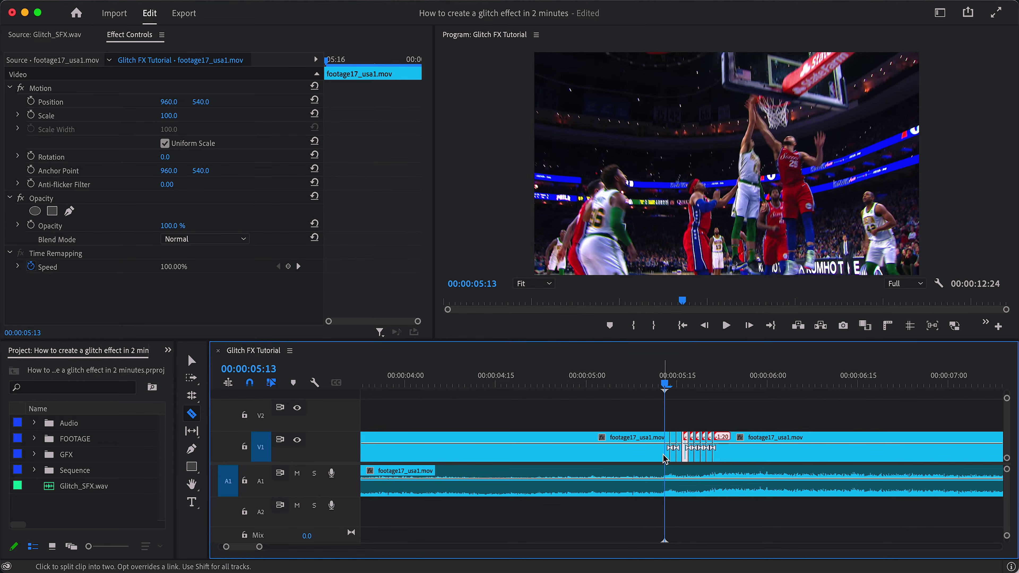
left_click(665, 455)
key("Left")
left_click(658, 455)
key("Left")
left_click(658, 456)
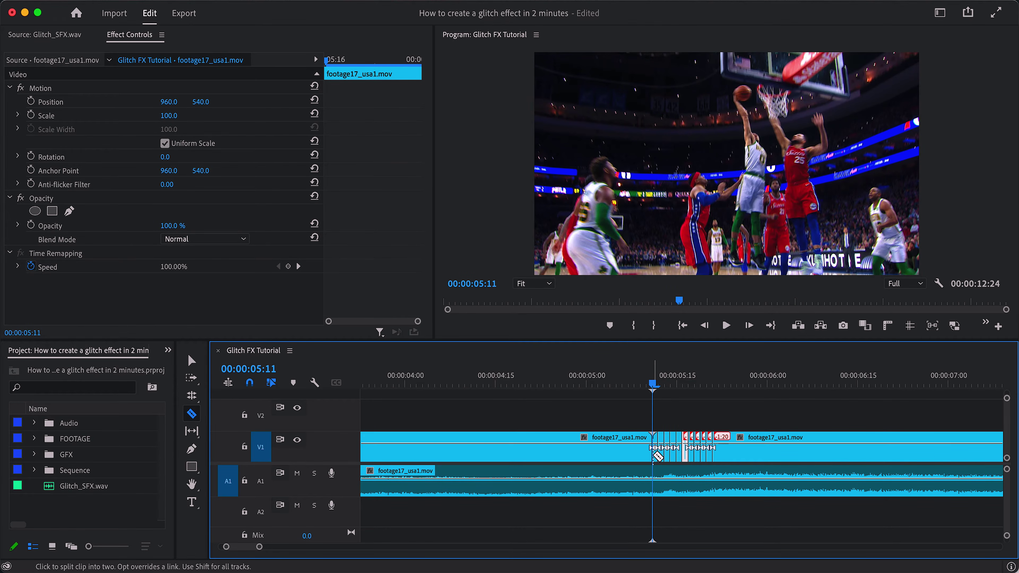
- Give all V1 pieces after the edit point at 00:00:05:16 the Yellow label
key("v")
left_click_drag(686, 418, 737, 447)
right_click(741, 457)
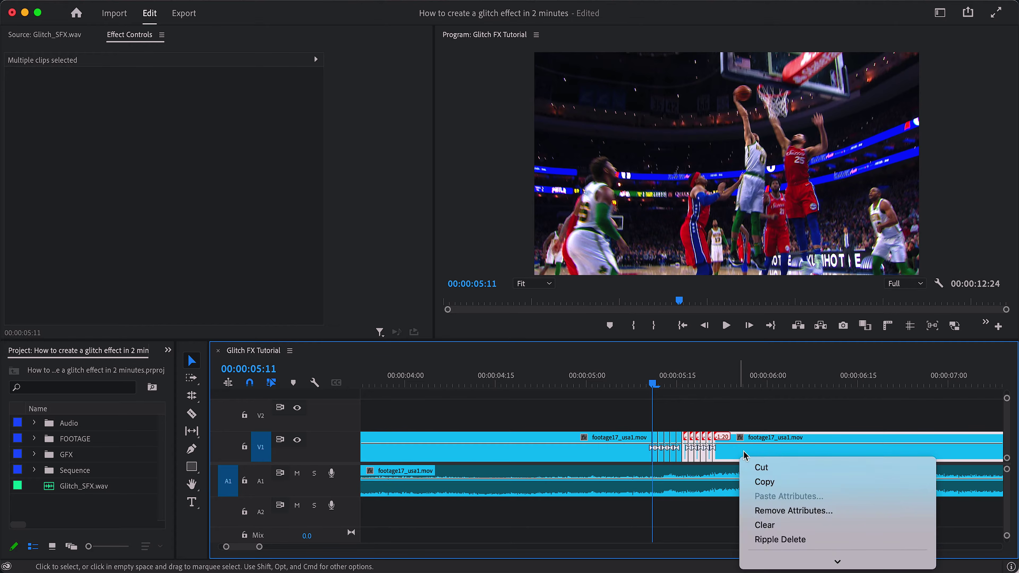
mouse_move(817, 562)
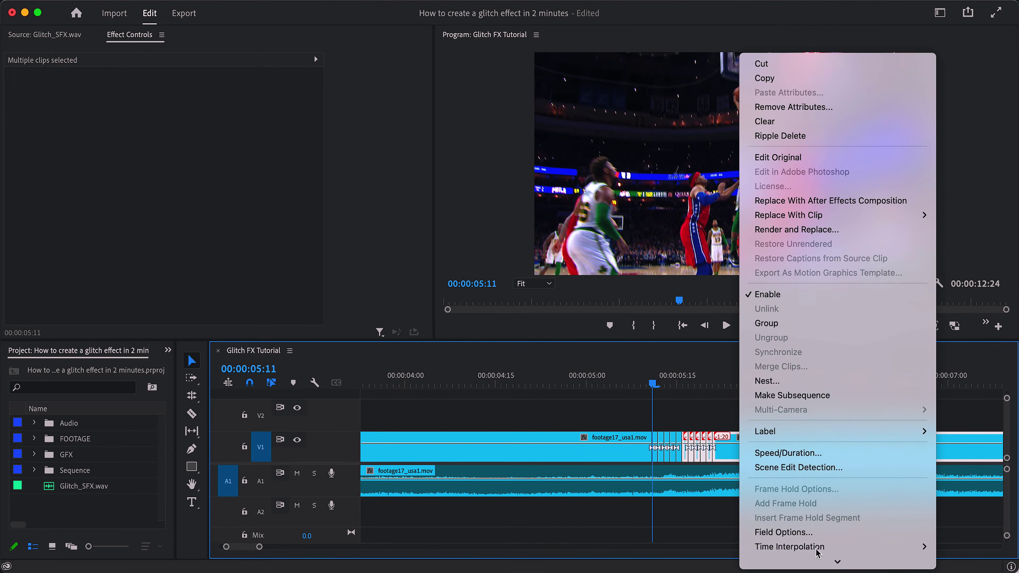
mouse_move(826, 436)
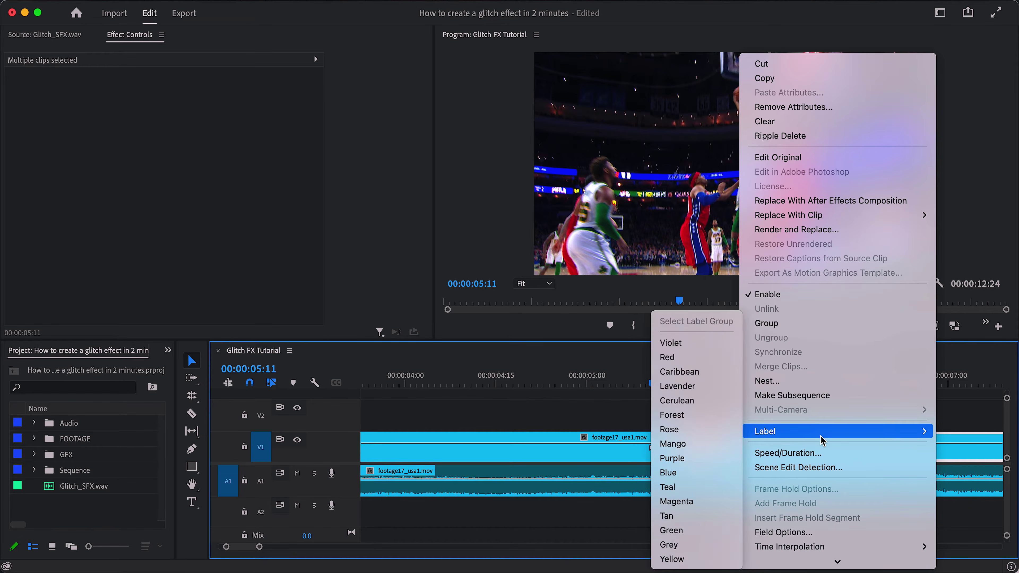
left_click(683, 558)
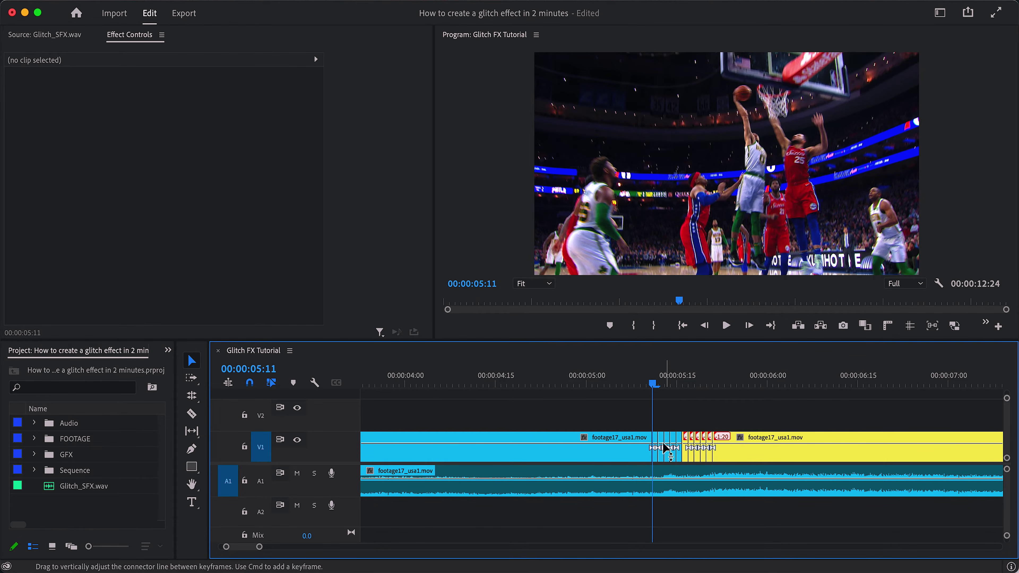
- Delete the one-frame pieces at 05:12, 05:15 and 05:17 from V1, leaving gaps between the remaining pieces
left_click(661, 441)
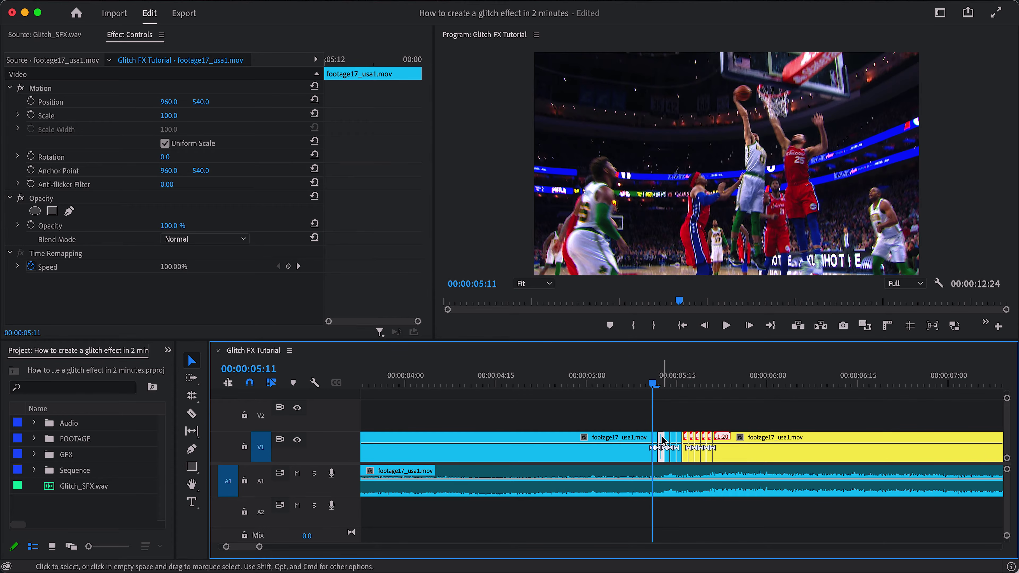
key("Delete")
left_click(681, 438)
key("Delete")
left_click(694, 440)
key("Delete")
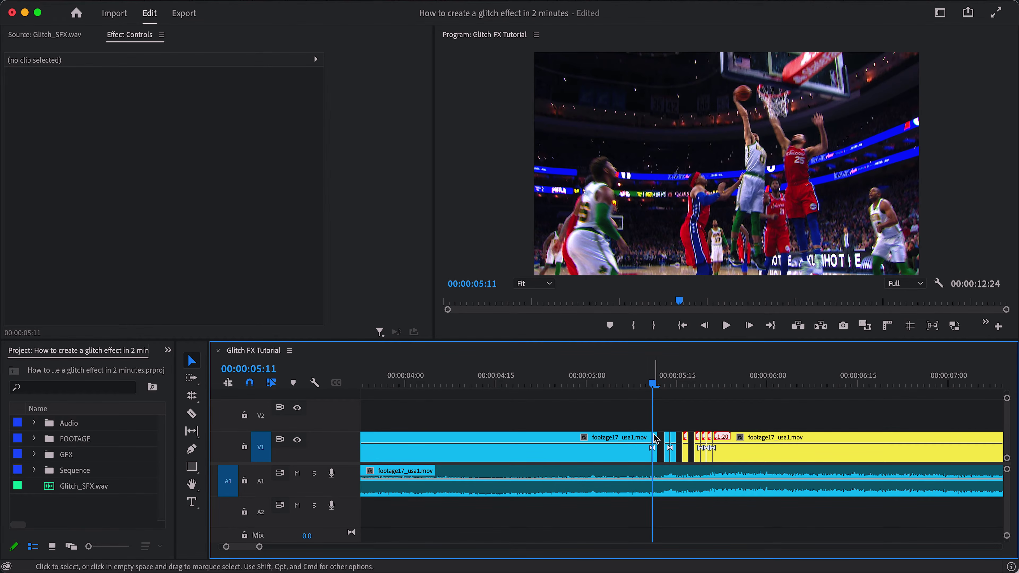
- Duplicate the 05:11 piece onto V2 and give the copy 50% opacity and a horizontal position of 946
left_click_drag(657, 439, 658, 427)
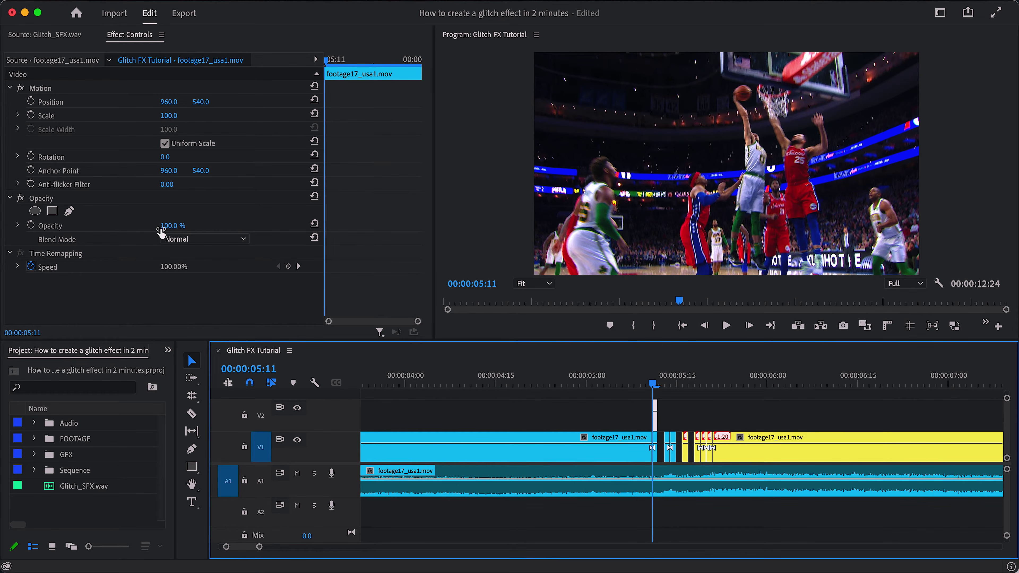
left_click(178, 223)
type("50")
key("Return")
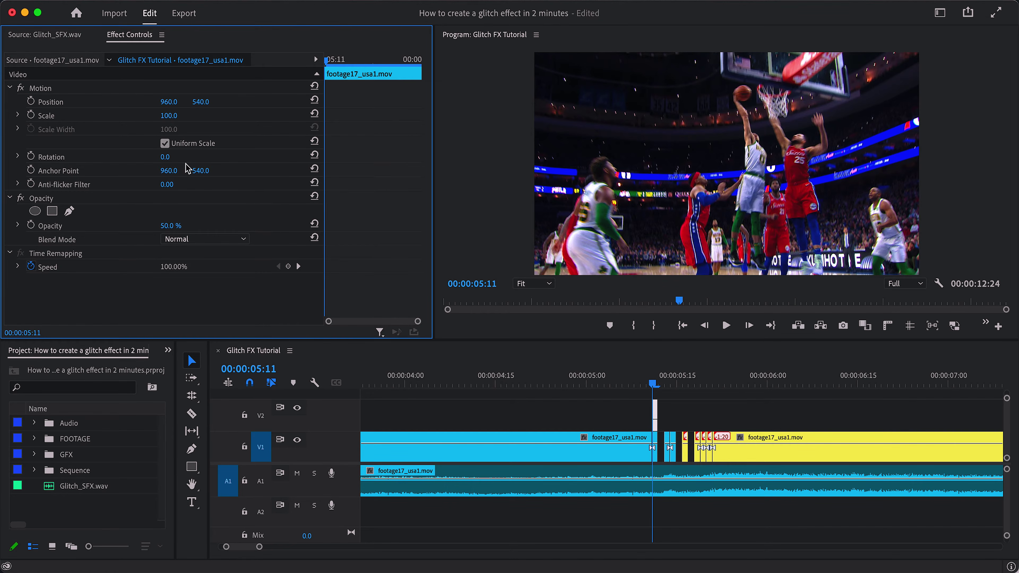
left_click_drag(169, 101, 162, 101)
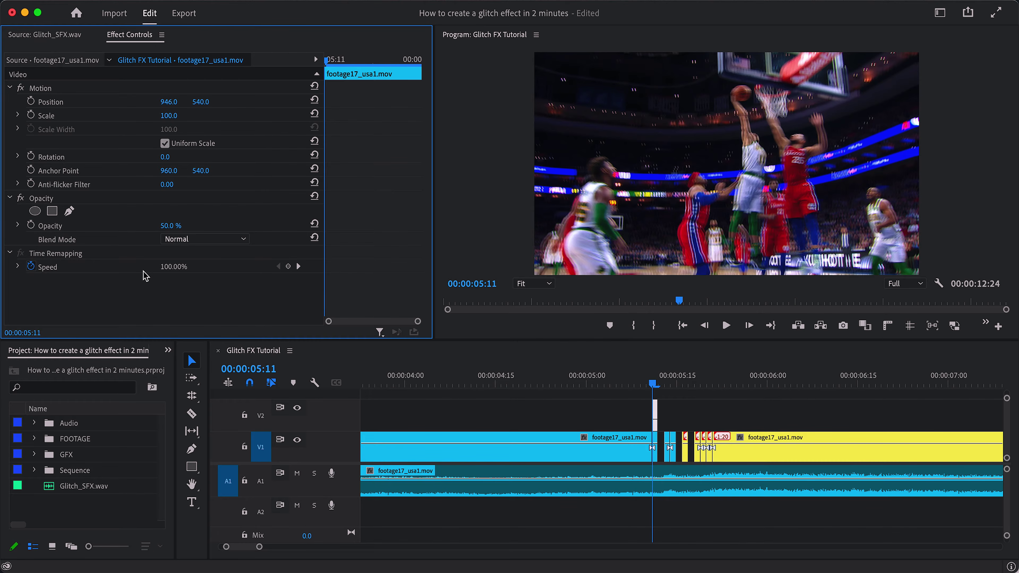
- Apply Lumetri Color from the FAVORITES effects to the 05:11 copy and lower its saturation to 0
left_click(167, 351)
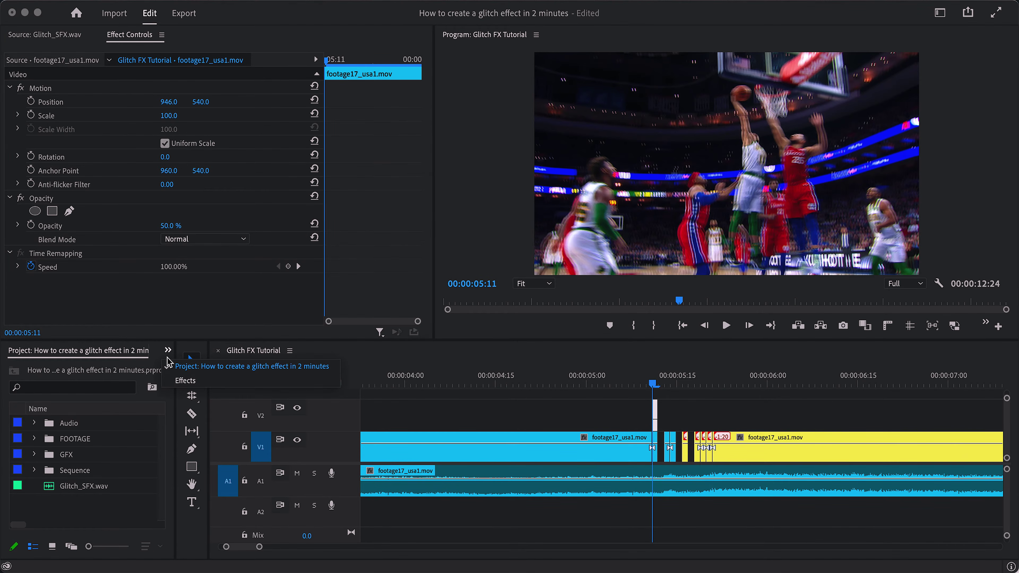
left_click(183, 380)
left_click(9, 464)
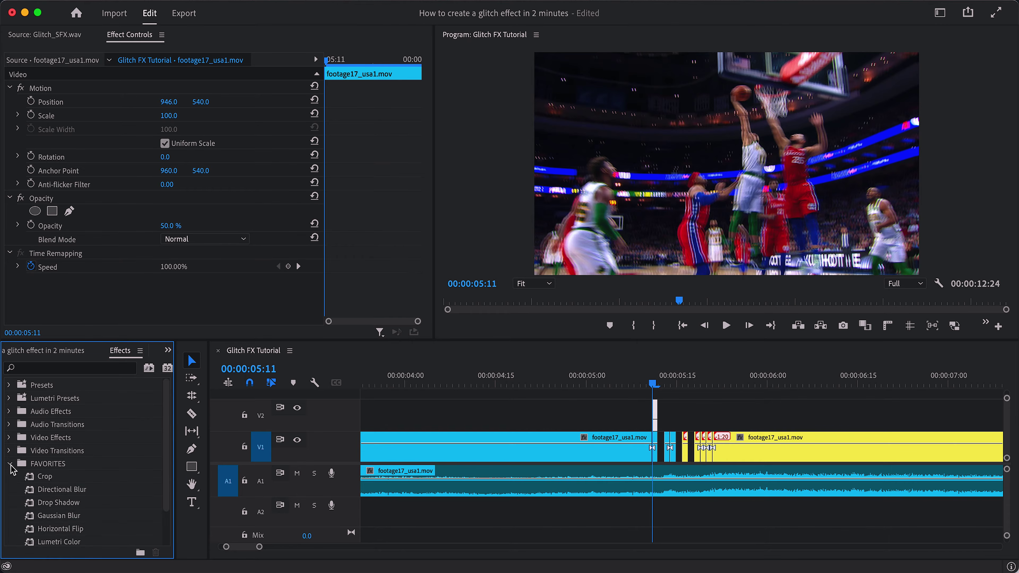
scroll(68, 512, "down", 2)
left_click_drag(65, 516, 106, 312)
scroll(108, 305, "down", 4)
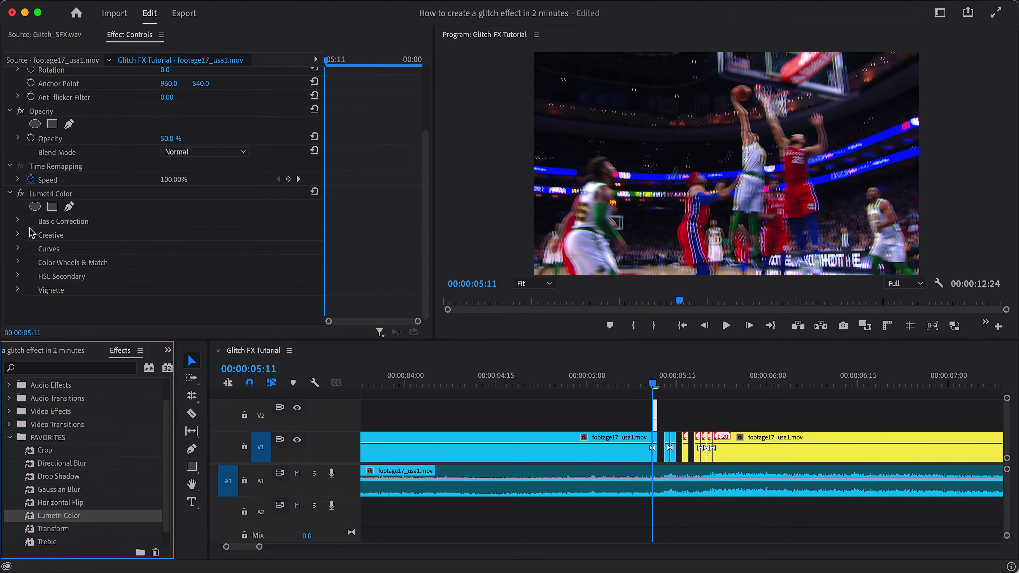
left_click(17, 221)
scroll(125, 273, "down", 5)
left_click_drag(171, 280, 132, 280)
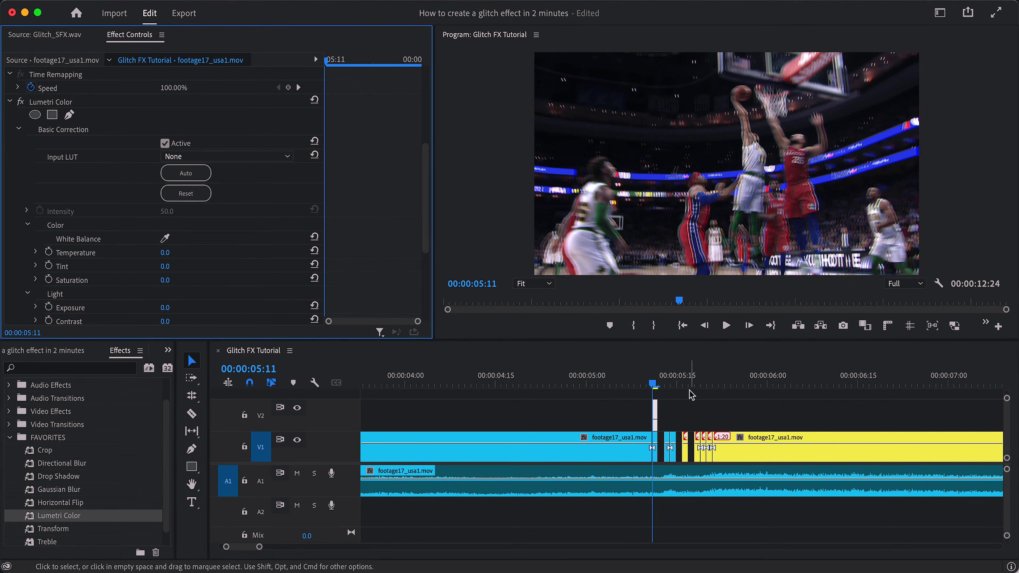
- Duplicate the 05:13 piece onto V2 and give the copy 52% opacity and a horizontal position of 975
left_click(665, 385)
left_click_drag(669, 441, 667, 416)
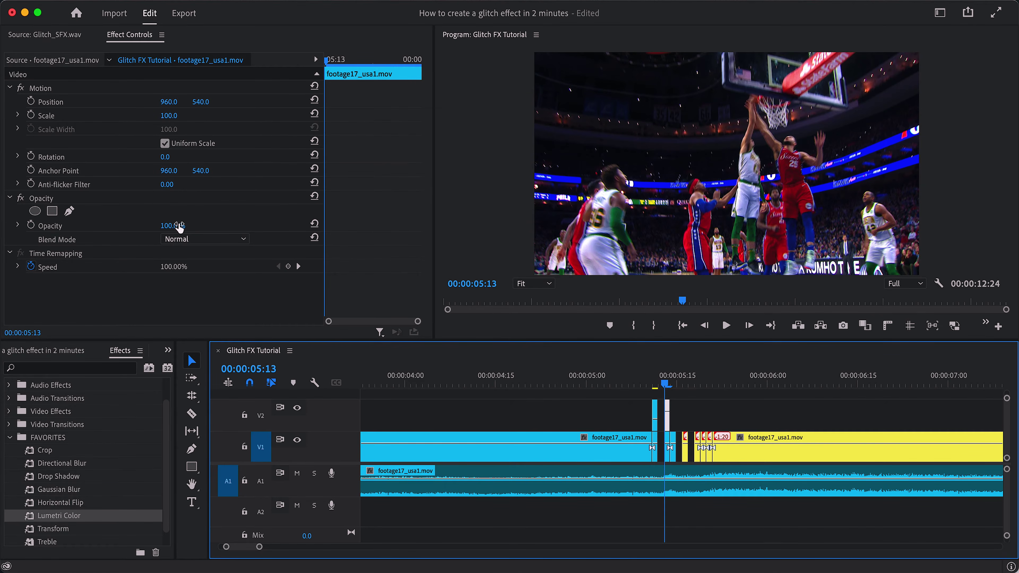
left_click_drag(172, 226, 151, 225)
left_click_drag(168, 101, 172, 103)
- Apply Lumetri Color to the 05:13 copy on V2 and set its tint to -300
left_click_drag(56, 521, 86, 291)
scroll(16, 220, "down", 3)
left_click(17, 221)
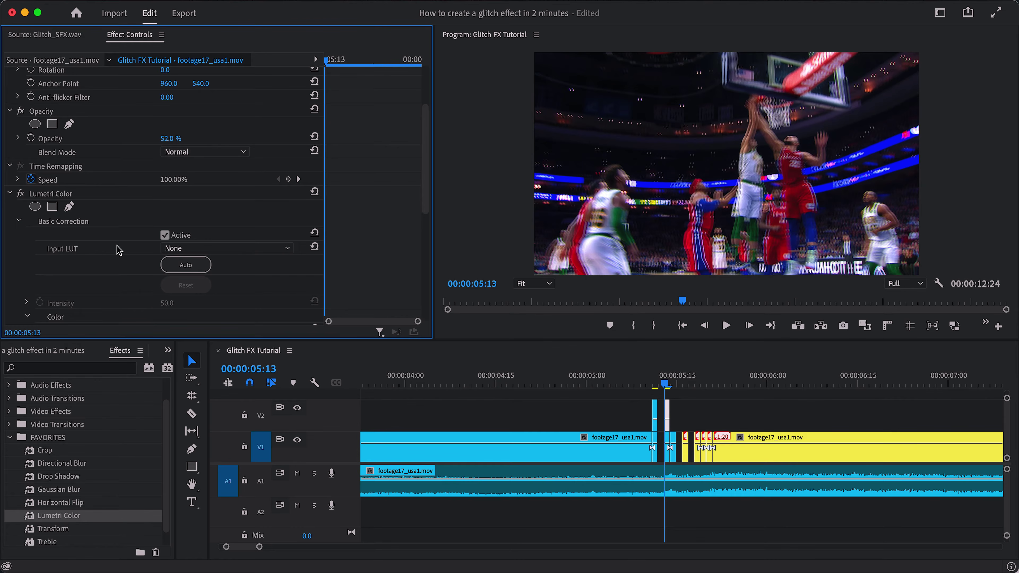
scroll(117, 252, "down", 5)
left_click_drag(167, 228, 101, 228)
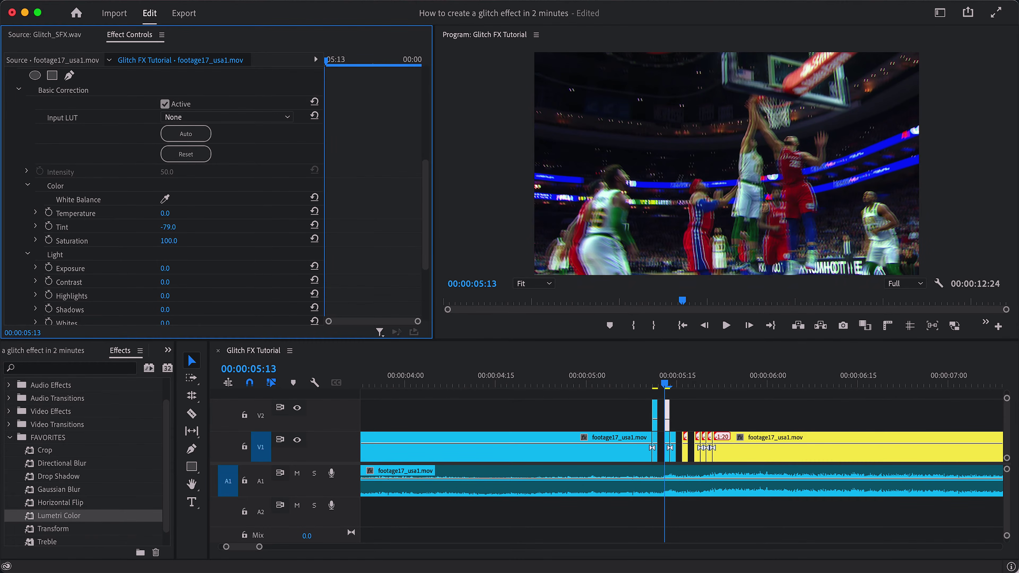
- Set the blend mode of the 05:13 copy to Color Dodge
scroll(256, 199, "up", 8)
left_click(178, 239)
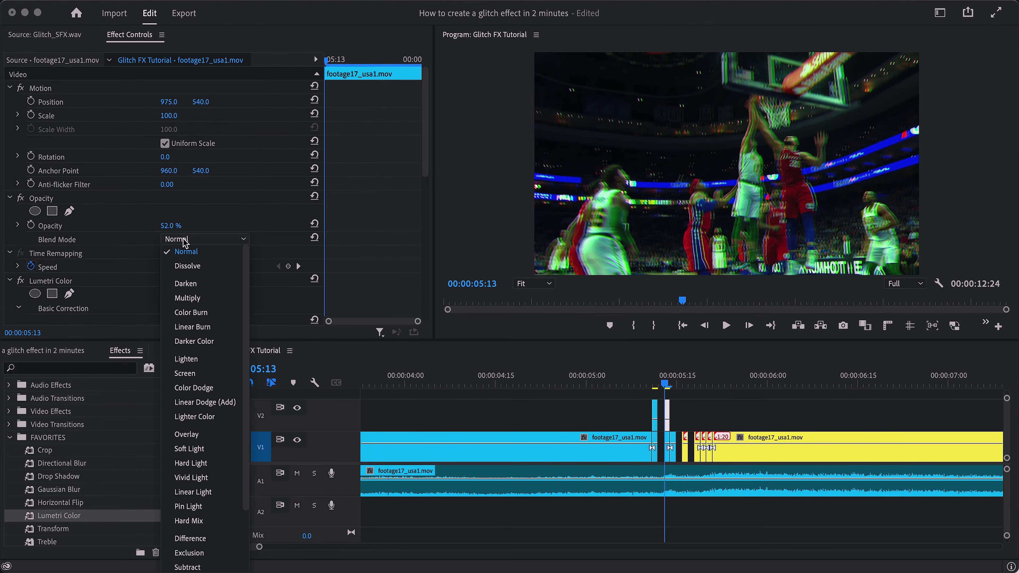
left_click(203, 388)
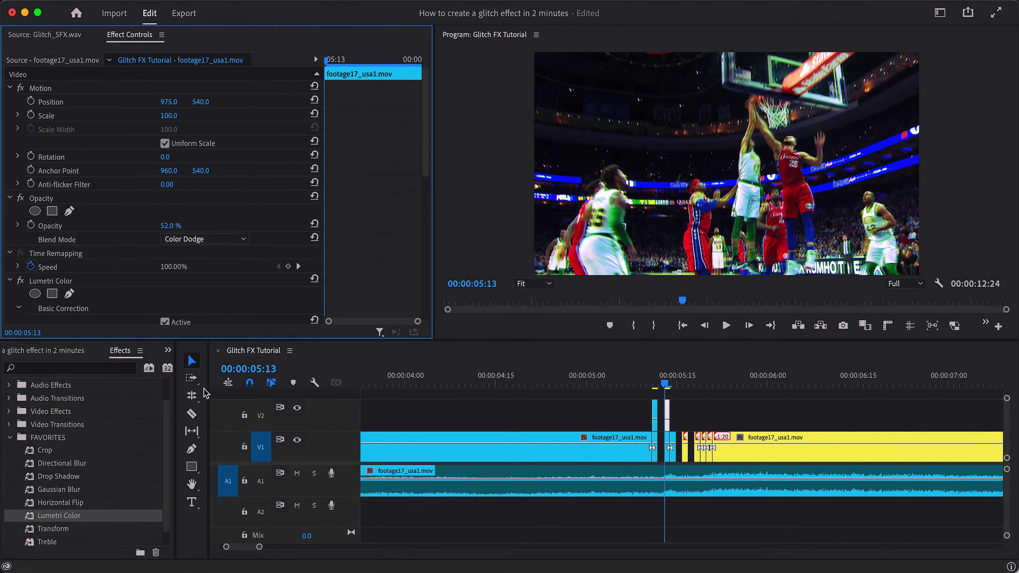
- Duplicate the 05:14 piece onto V2 and give the copy 50% opacity, a horizontal position of 948 and 110 scale
left_click_drag(679, 437, 674, 426)
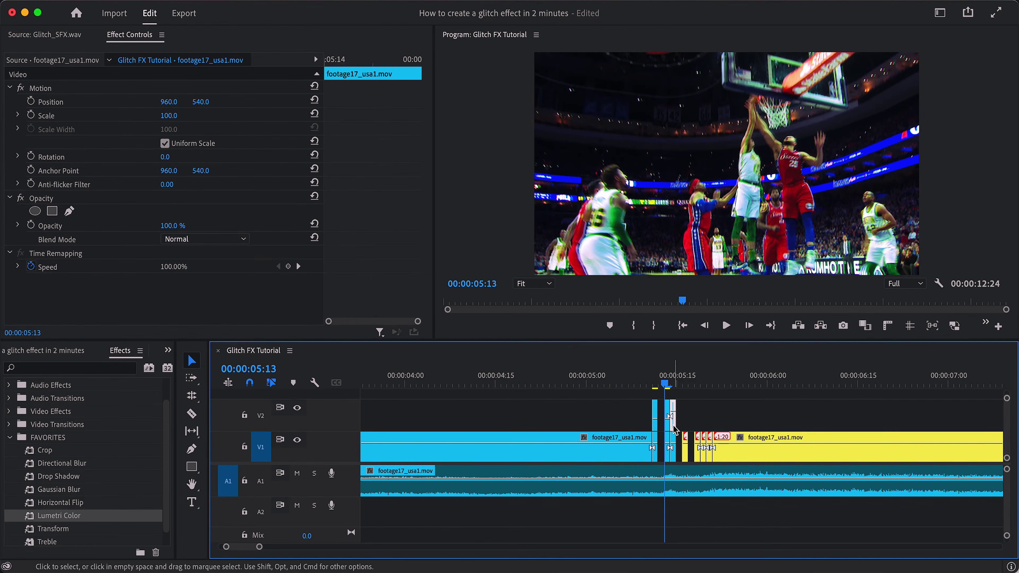
left_click(672, 385)
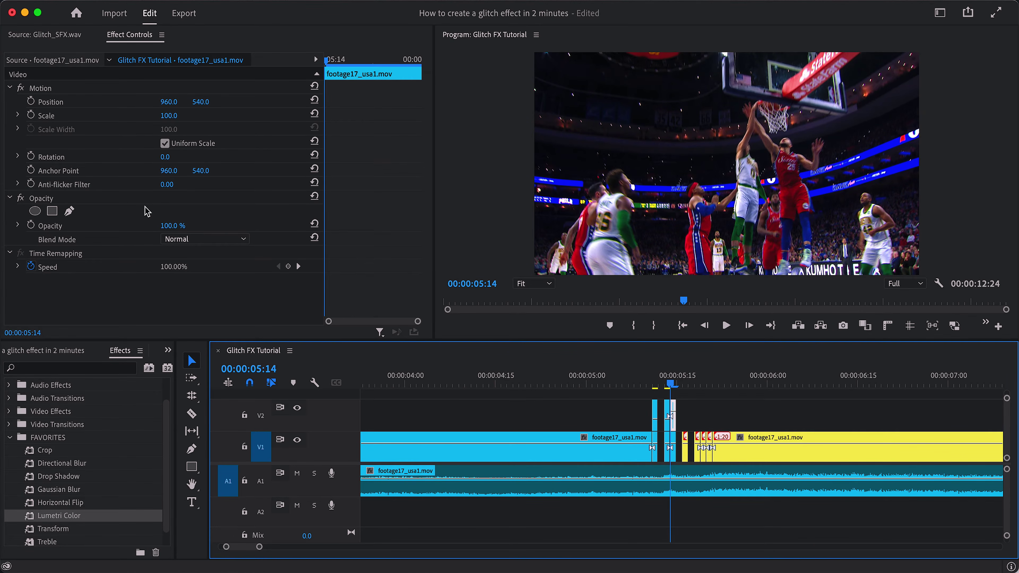
left_click_drag(176, 225, 167, 226)
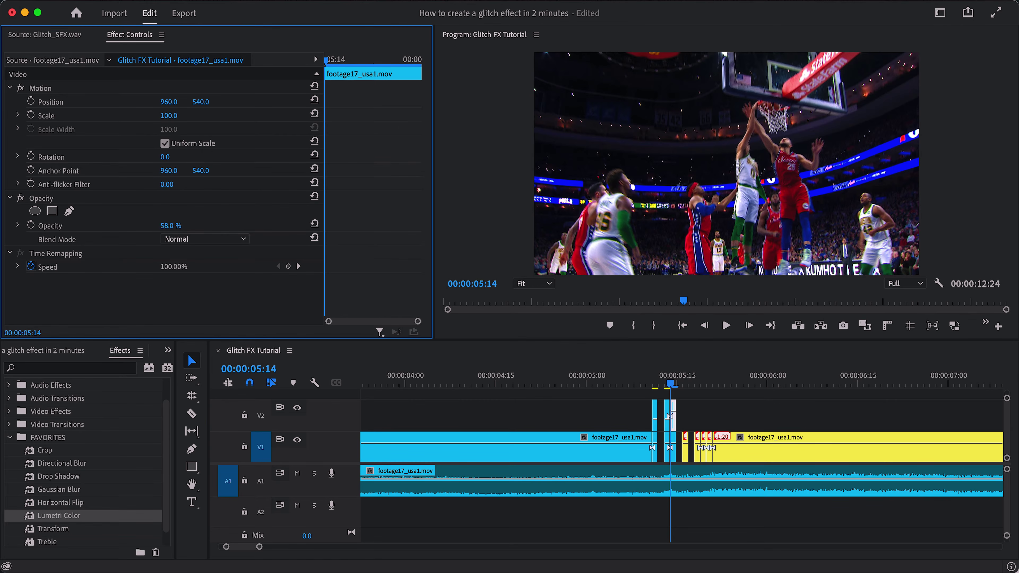
left_click_drag(168, 101, 175, 115)
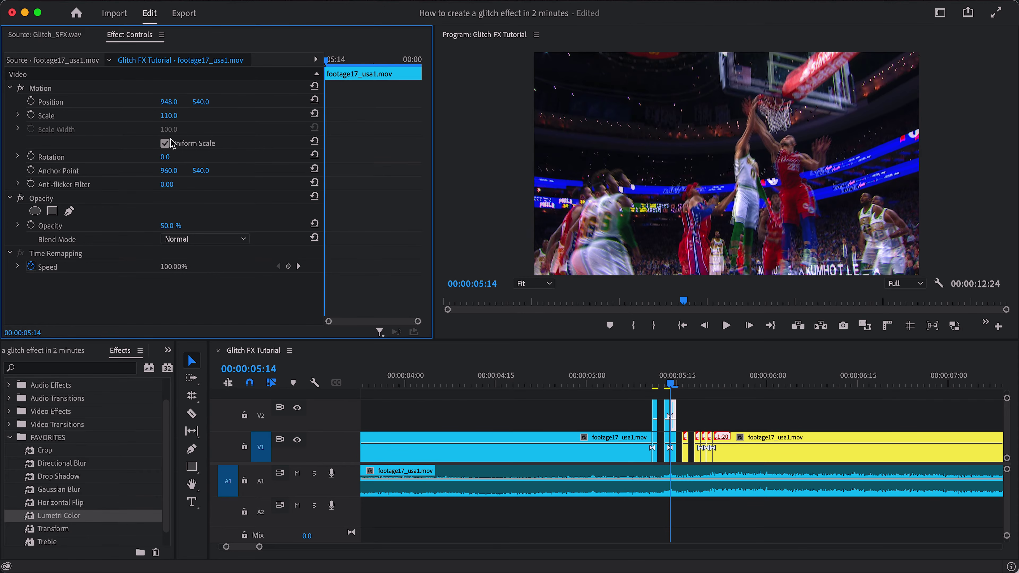
- Apply Lumetri Color to the 05:14 copy on V2 and set its tint to 300
left_click_drag(29, 521, 74, 287)
left_click(20, 230)
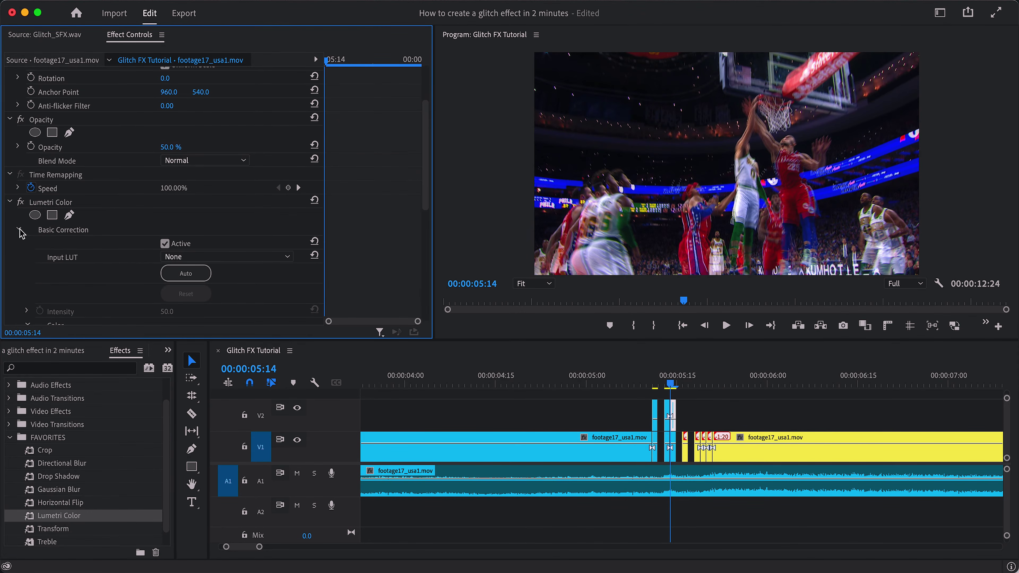
scroll(109, 269, "down", 5)
left_click_drag(165, 184, 272, 184)
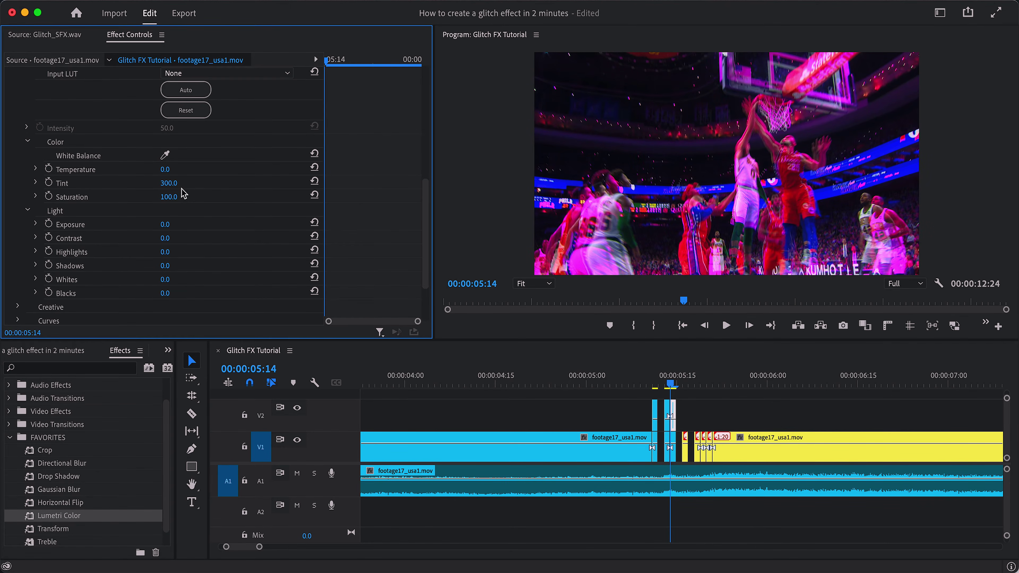
- Set the blend mode of the 05:14 copy to Color Dodge
scroll(184, 194, "up", 10)
left_click(205, 239)
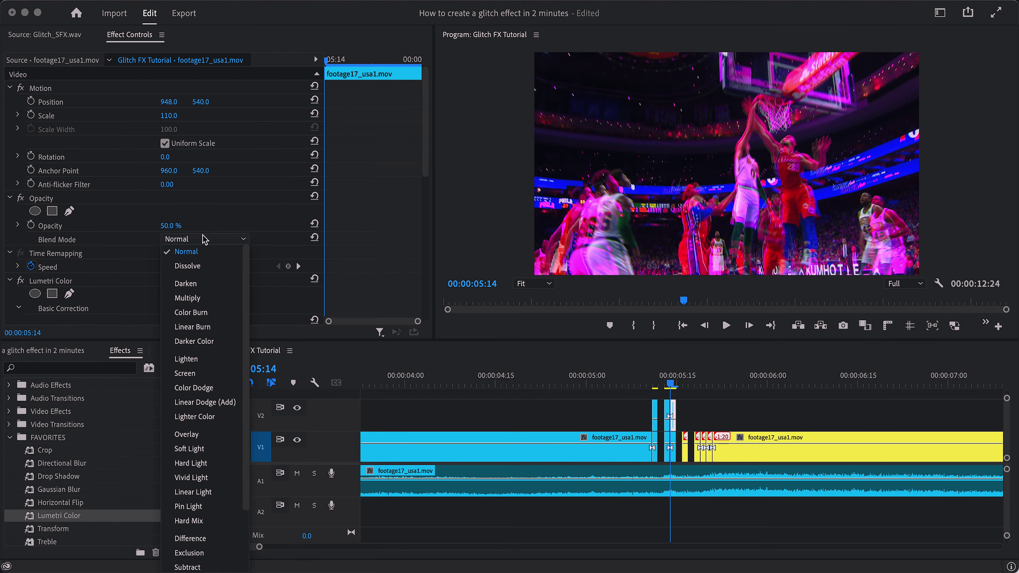
left_click(192, 392)
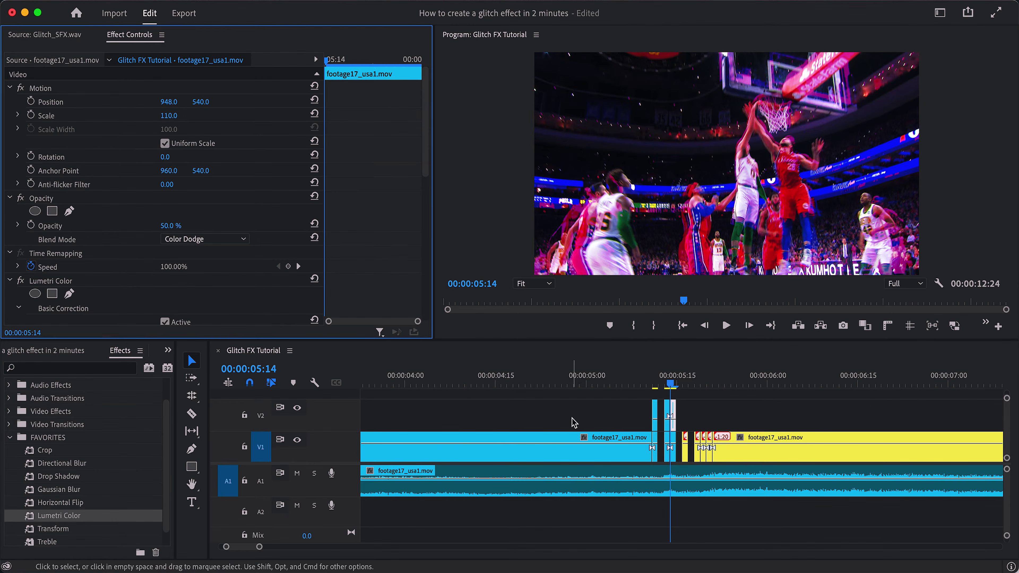
- Duplicate the yellow one-frame piece at 05:16 from V1 onto V2
left_click(683, 386)
left_click(688, 442)
left_click(688, 439)
left_click_drag(688, 439, 686, 415)
- Paste the Motion, Opacity and Lumetri Color attributes of the 05:13 copy onto the 05:16 copy
left_click(668, 430)
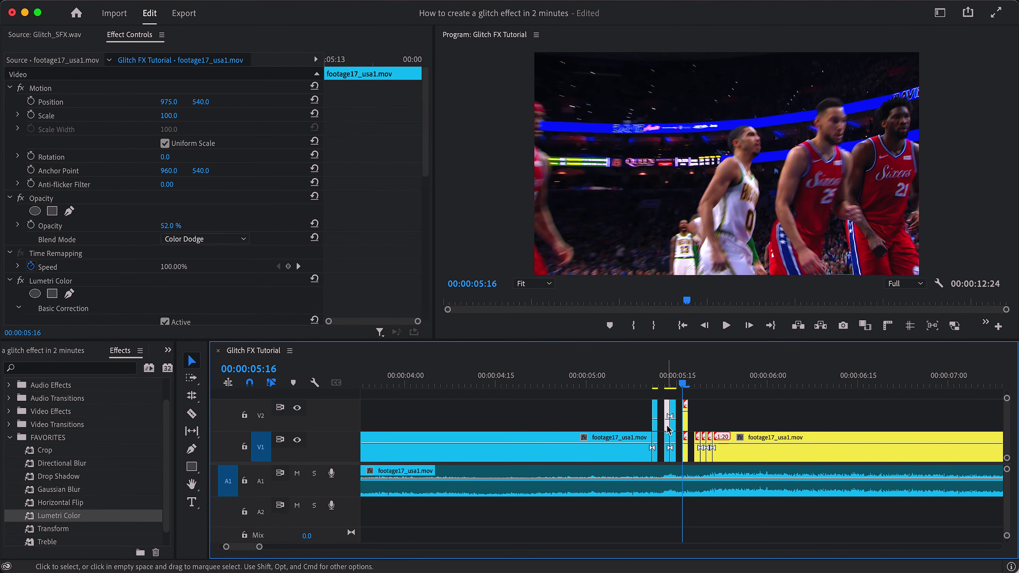
left_click(686, 429)
key("super+alt+v")
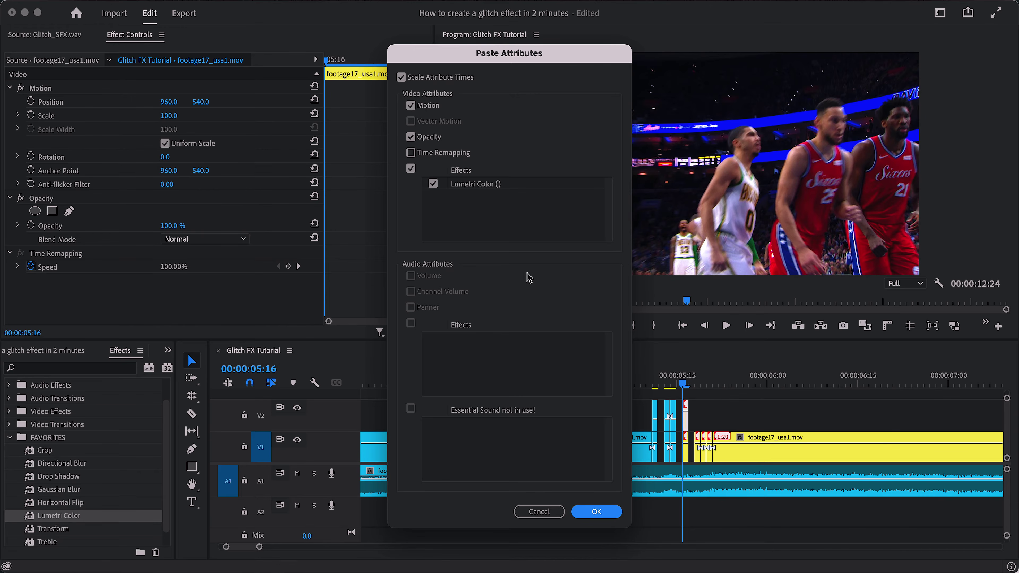
left_click(597, 511)
- Set the Lumetri Color tint of the 05:16 copy to 0 and its temperature to -300
scroll(133, 267, "down", 10)
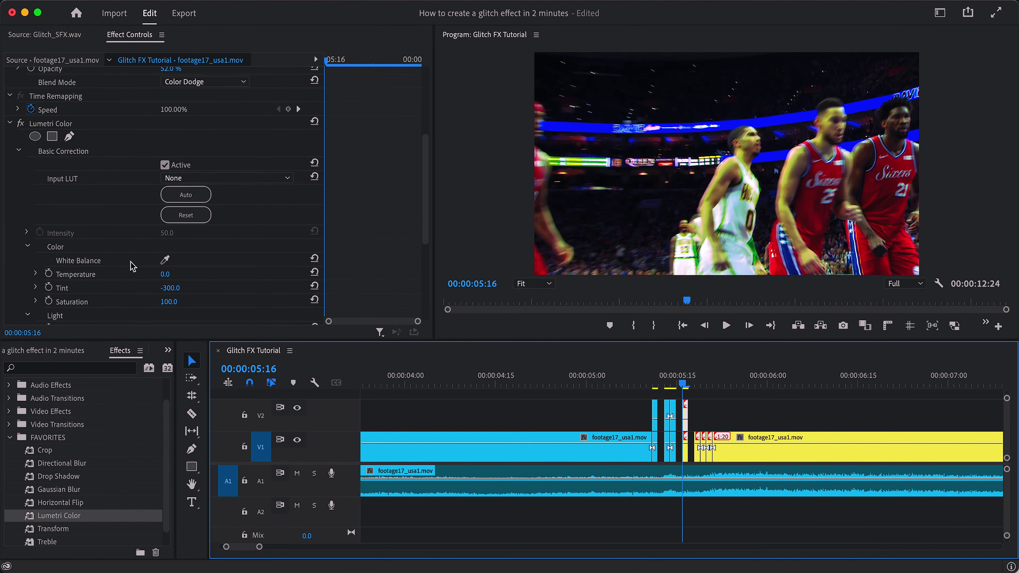
left_click(169, 235)
type("0")
key("Return")
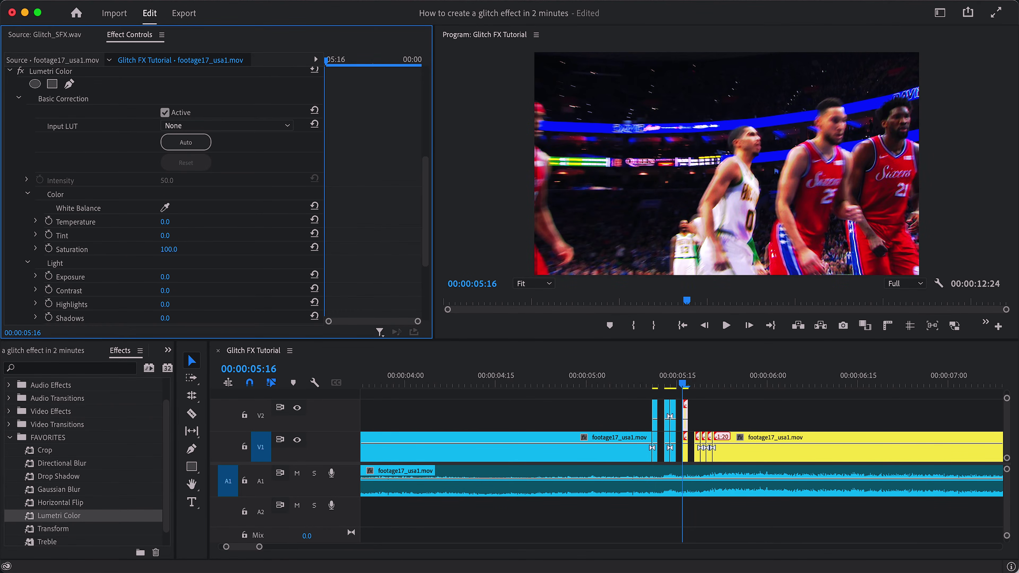
left_click_drag(165, 221, 120, 222)
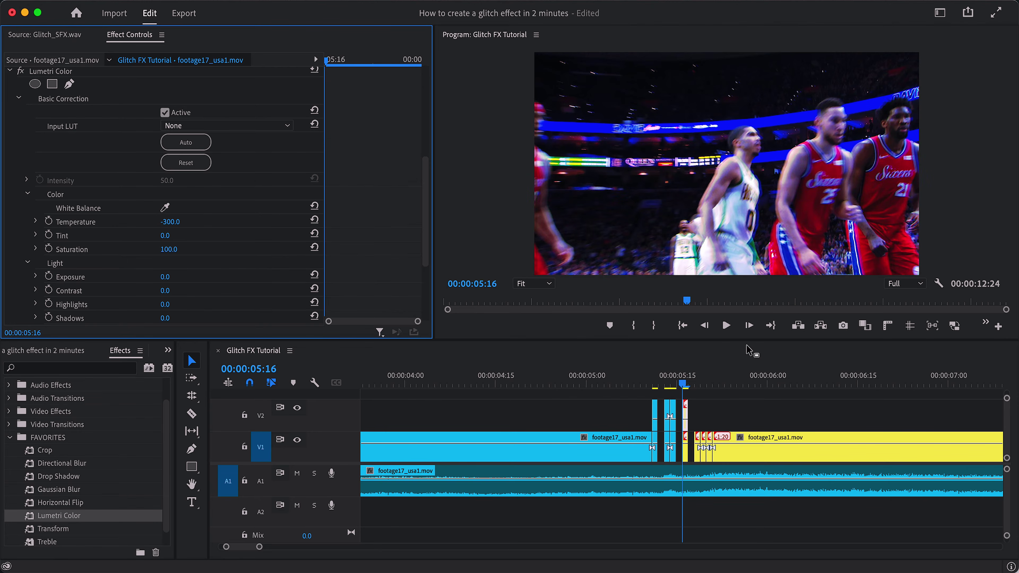
- Duplicate the yellow piece at 05:18 onto V2 and lower the copy's opacity to 52%
left_click(697, 386)
left_click_drag(698, 436, 699, 413)
left_click_drag(169, 228, 155, 228)
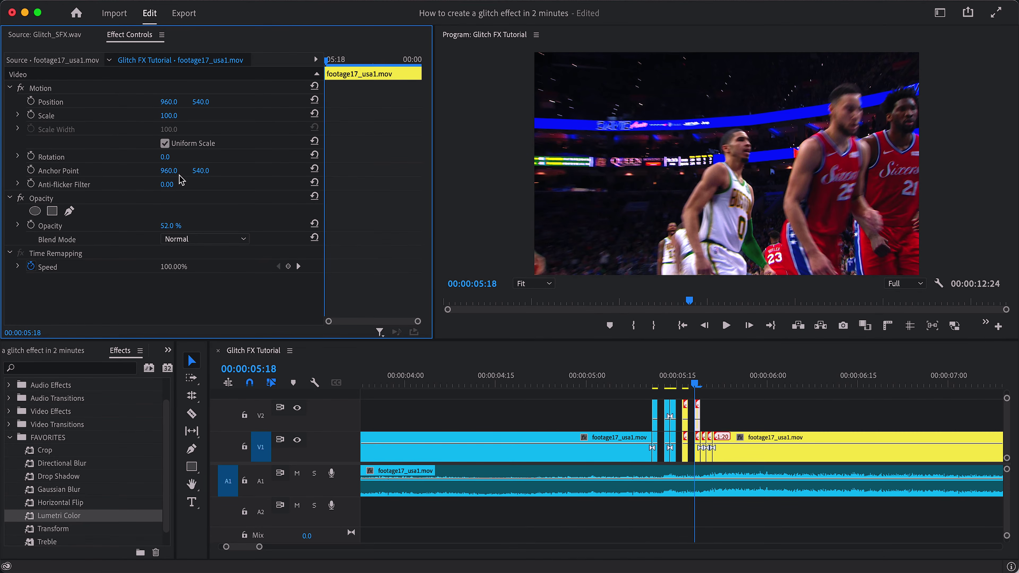
- Set the 05:18 copy's horizontal position to 944 and scale to 109, and its blend mode to Linear Dodge (Add)
left_click_drag(169, 101, 176, 116)
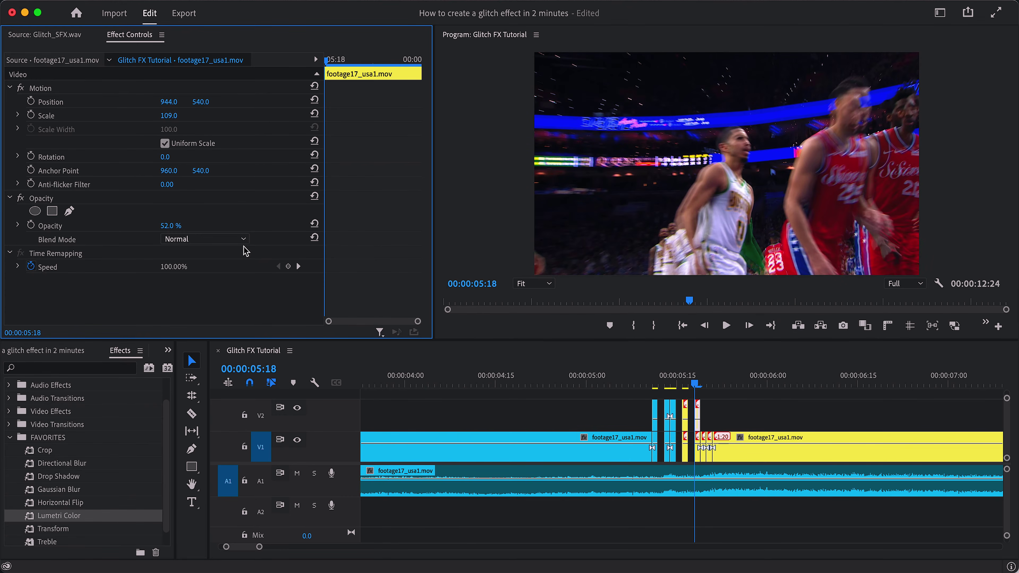
left_click(227, 239)
left_click(203, 402)
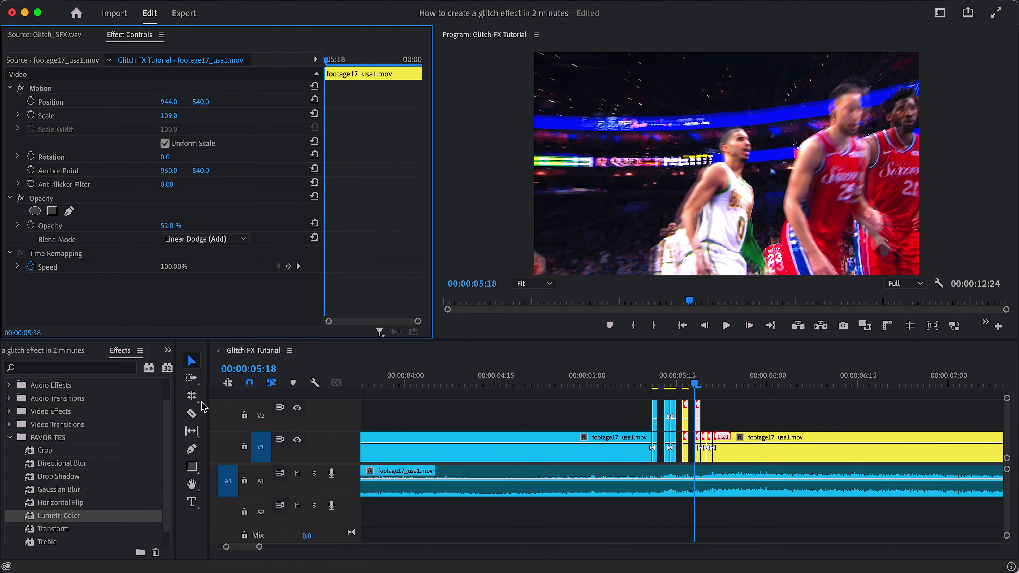
- Duplicate the yellow one-frame piece at 05:19 onto V2 and paste the copied Motion, Opacity and Lumetri Color attributes onto the duplicate
left_click(706, 440)
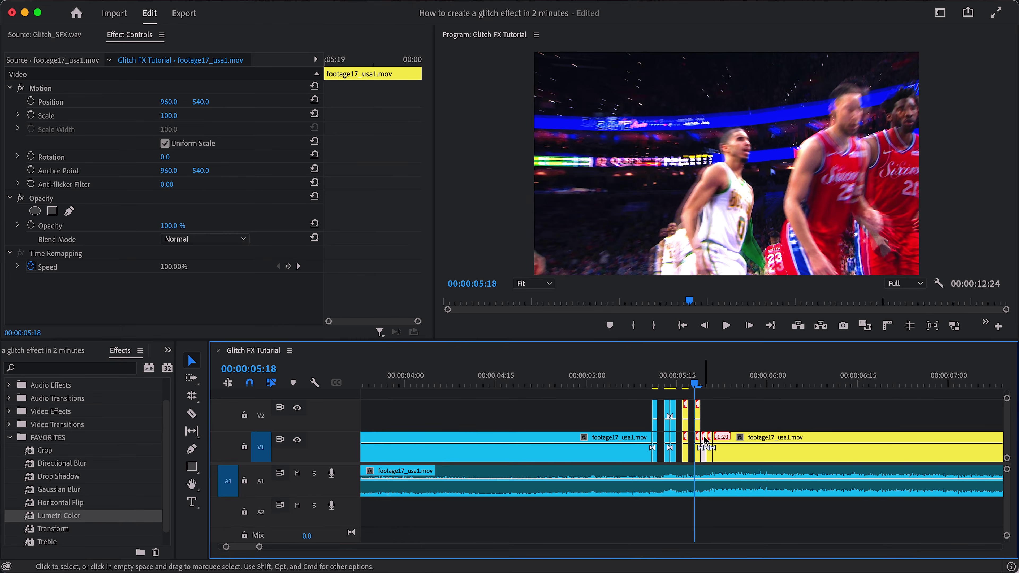
left_click_drag(705, 439, 704, 412)
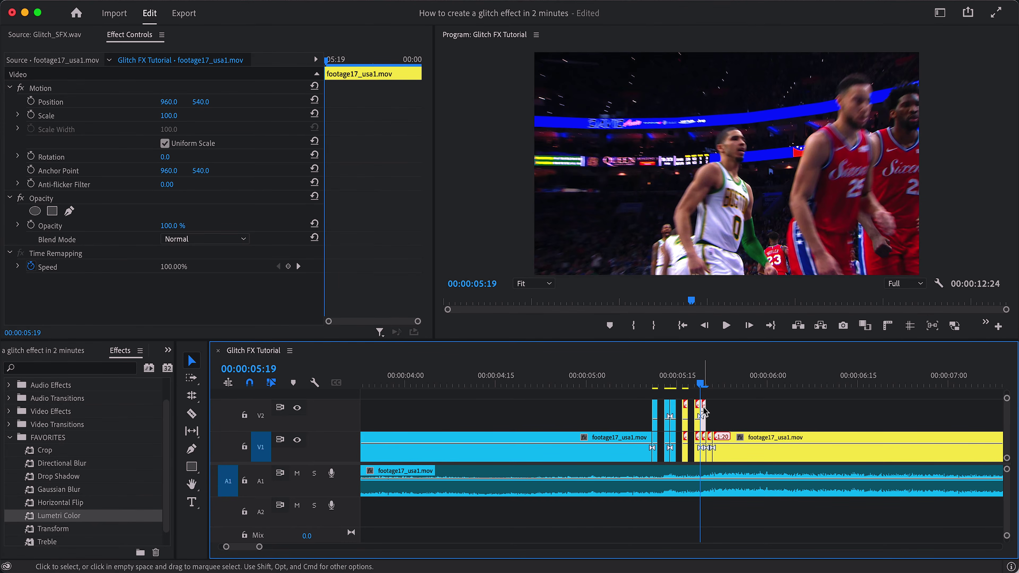
key("alt+super+v")
left_click(596, 512)
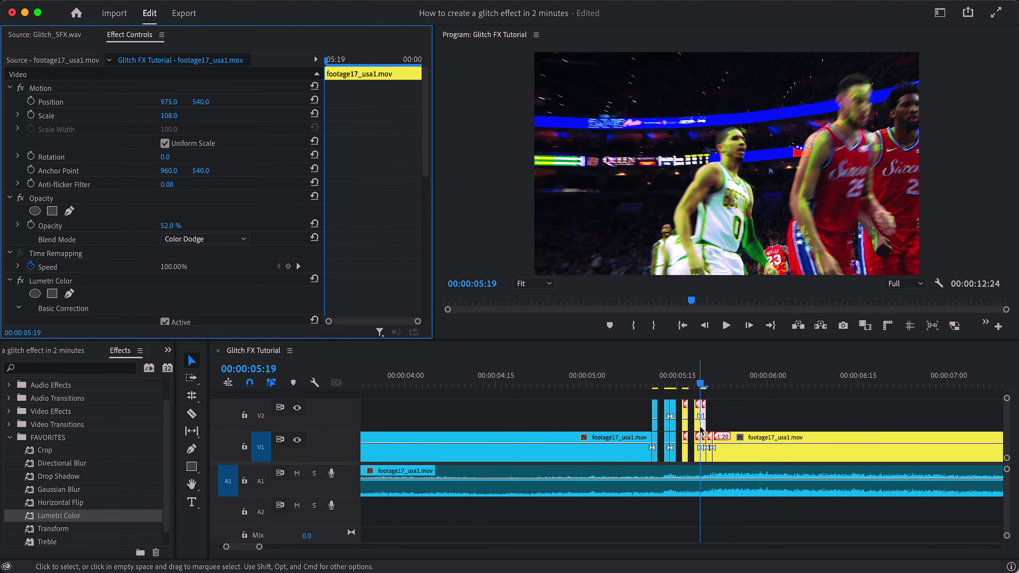
- Duplicate the yellow piece at 05:20 onto V2 and paste the attributes of the blue 05:11 copy onto the duplicate
left_click(711, 441)
key("Right")
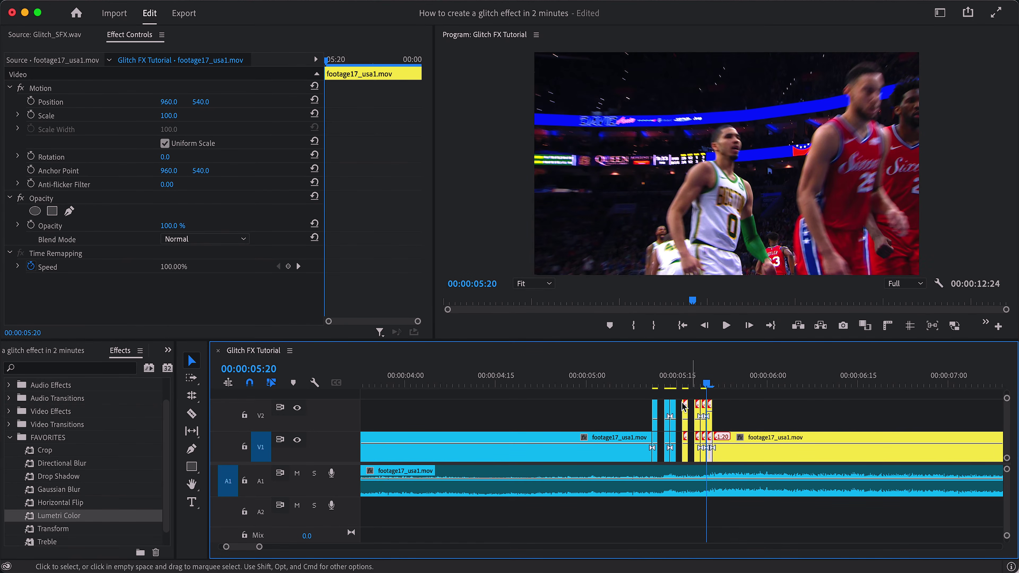
left_click(654, 414)
key("super+c")
left_click(710, 410)
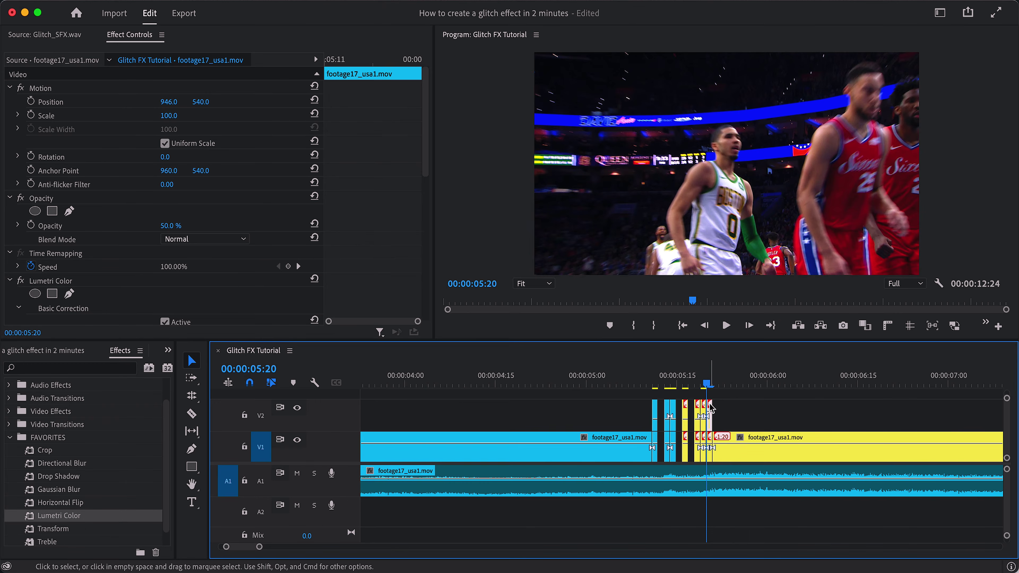
key("alt+super+v")
left_click(596, 512)
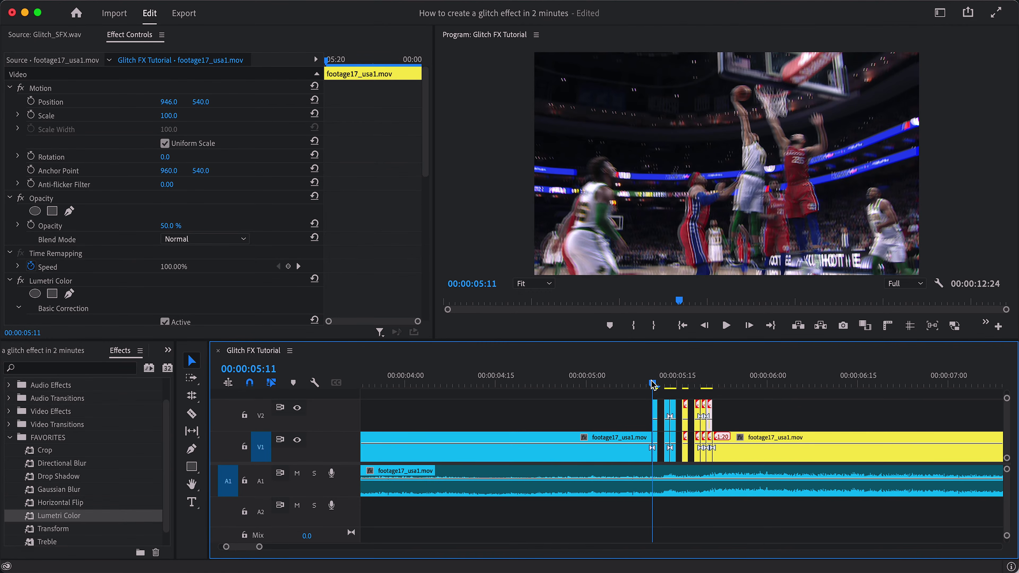
- Place Glitch_SFX.wav on audio track A2 at 05:11 and trim its end to just past the glitch pieces
left_click(54, 351)
left_click(50, 487)
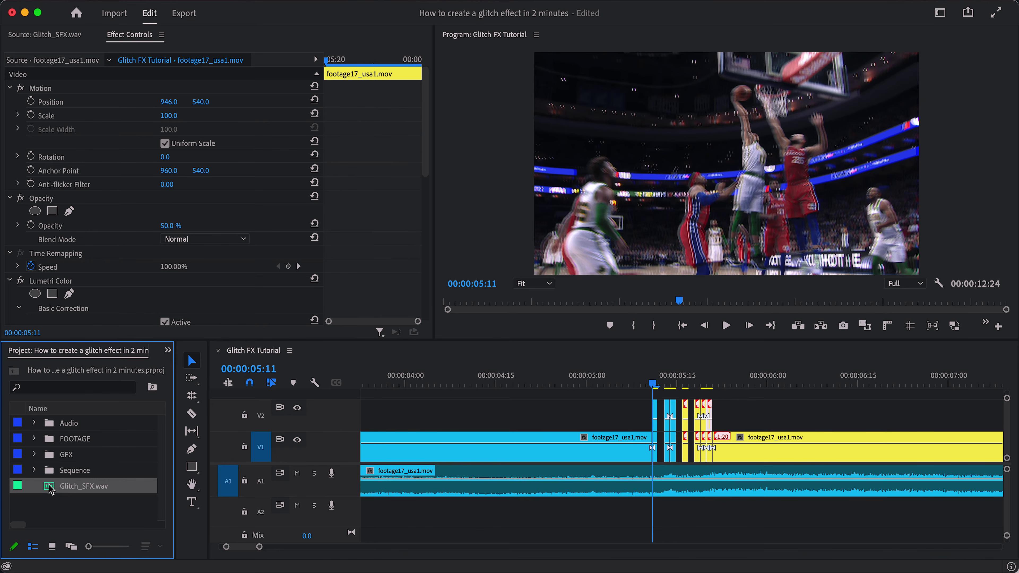
left_click_drag(50, 491, 655, 513)
left_click_drag(780, 517, 719, 515)
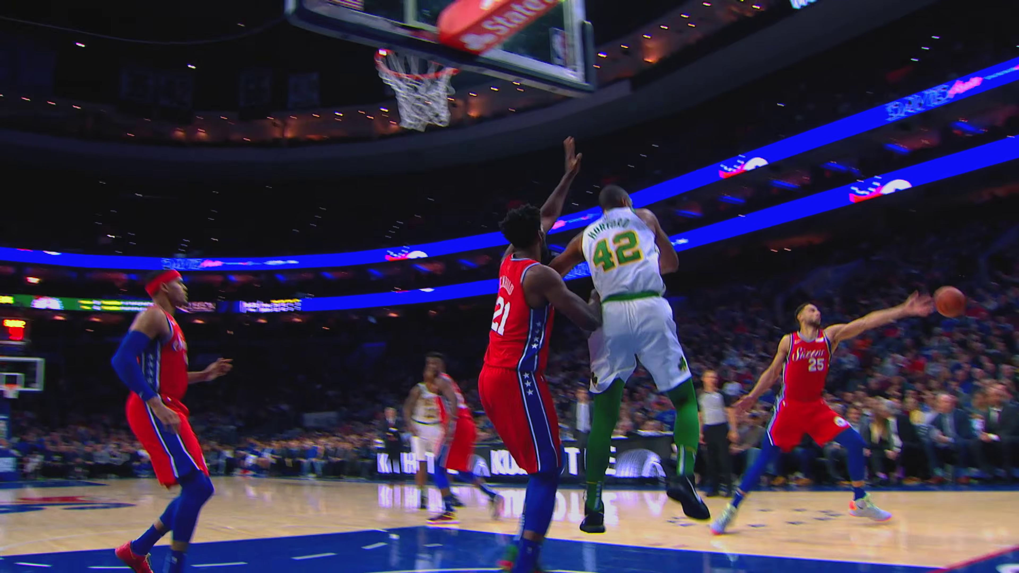